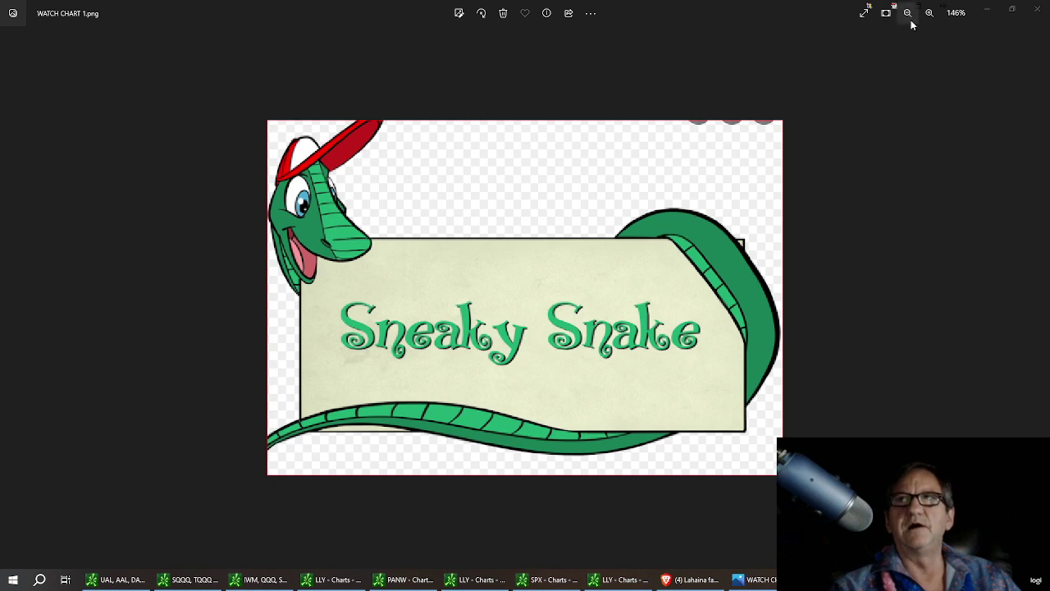
{"action": "left_click", "coordinate": [982, 19]}
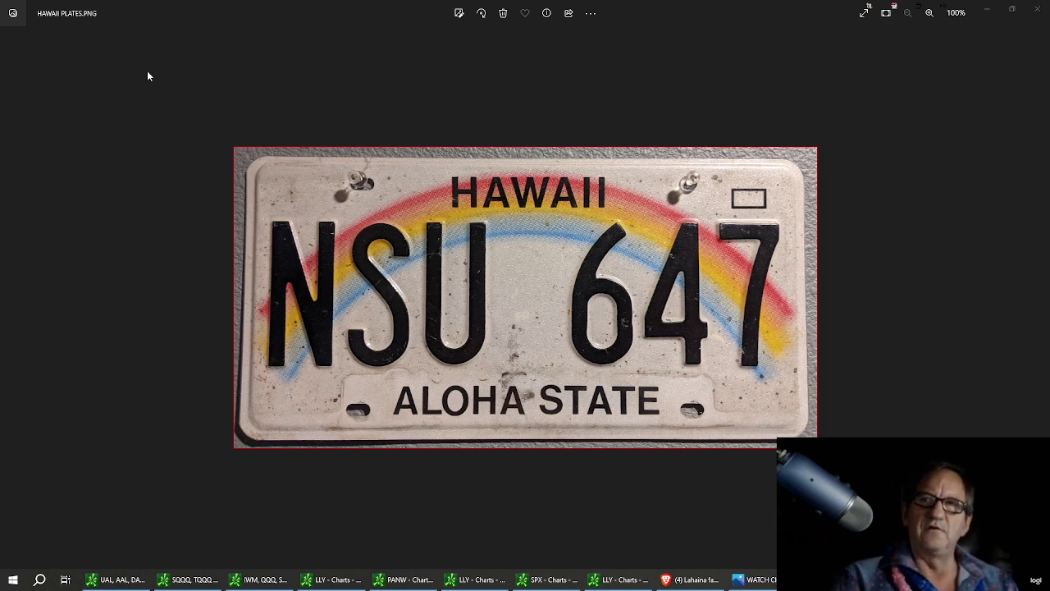
- Close HAWAII PLATES.PNG so HAWAII PICTURE.jpg shows at 161%
{"action": "left_click", "coordinate": [987, 11]}
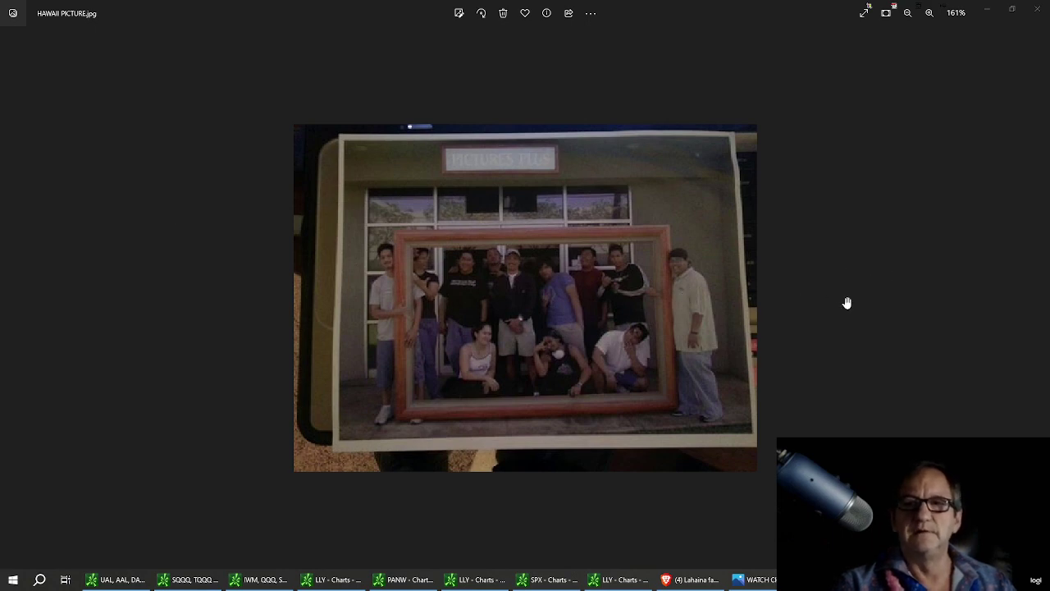
- Minimize HAWAII PICTURE.jpg and restore Hawaii sunset april 20th.png from the taskbar
{"action": "left_click", "coordinate": [987, 13]}
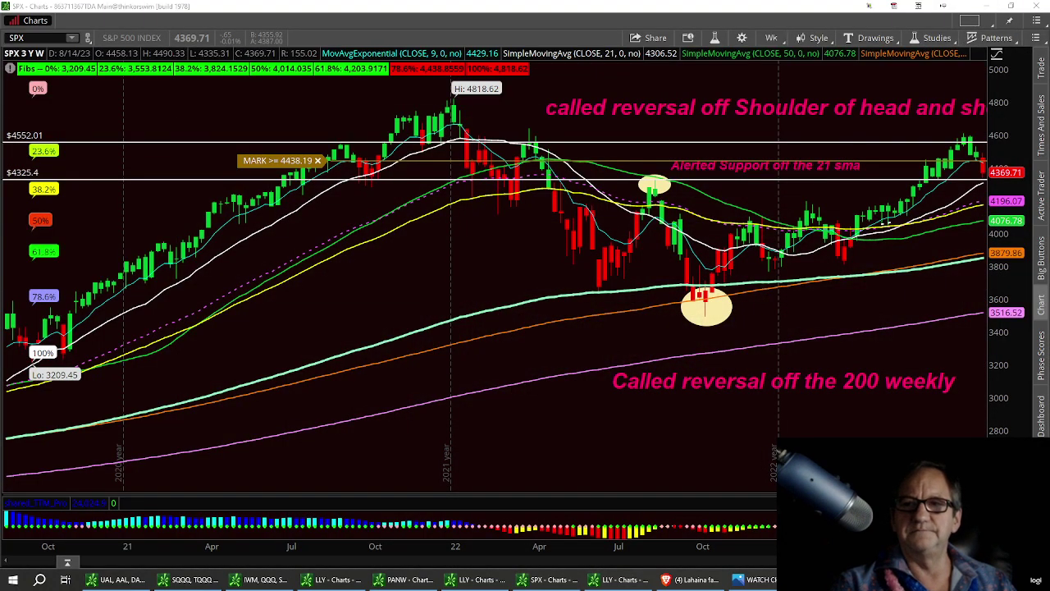
{"action": "left_click", "coordinate": [634, 515]}
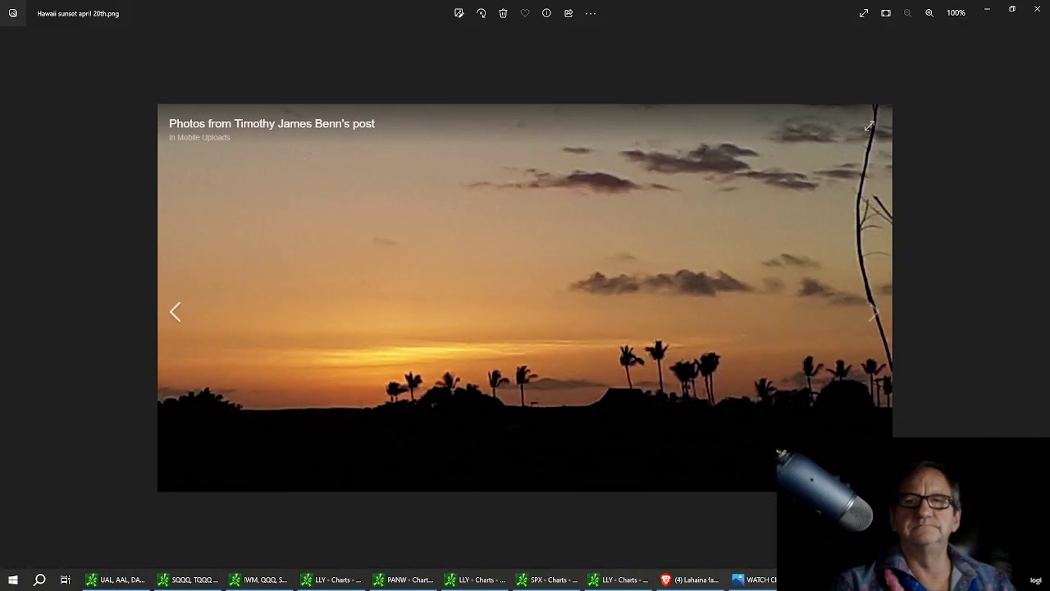